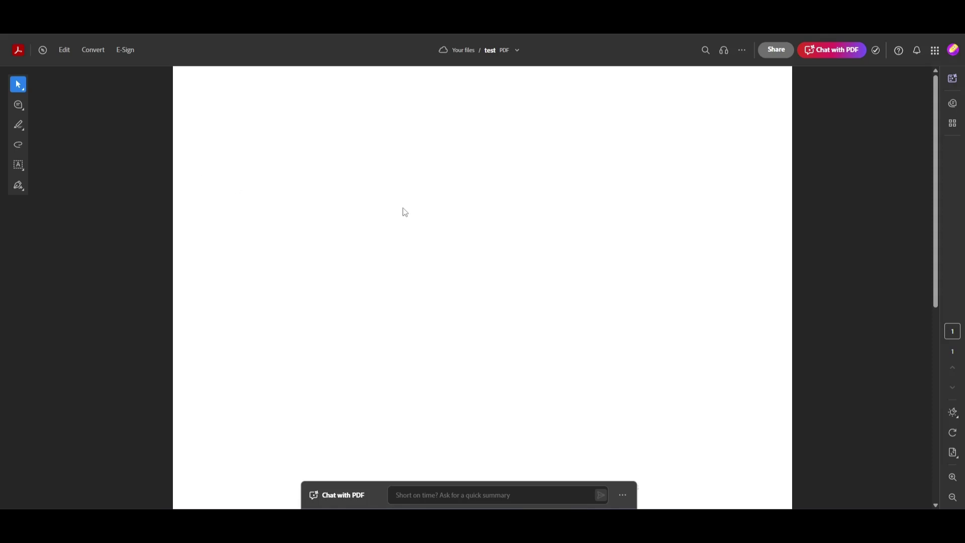
scroll(402, 212, "down", 5)
scroll(403, 212, "up", 5)
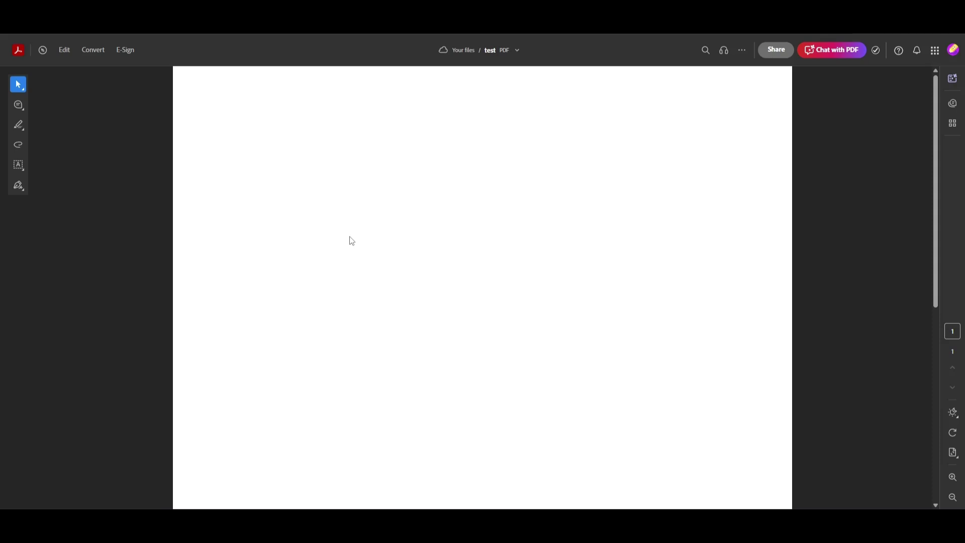
Step: Choose Text under Add Content in the Edit panel, triggering the Acrobat Pro offer
left_click(65, 50)
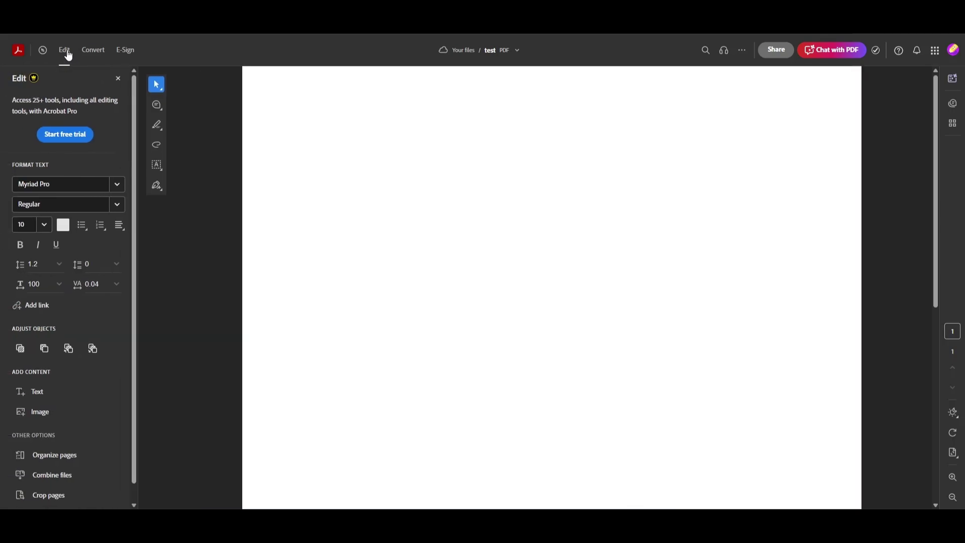
left_click(38, 392)
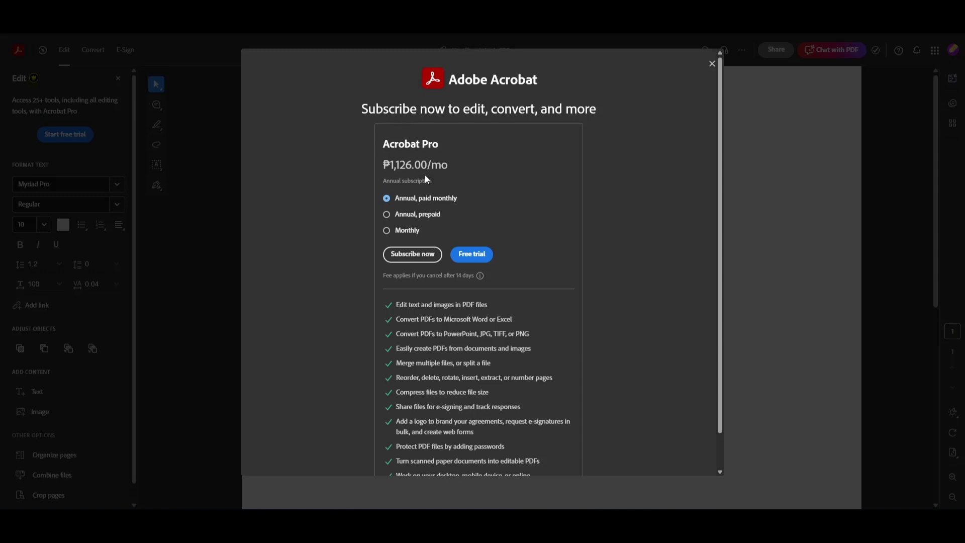
Step: Close the Acrobat Pro subscription dialog, leaving the Edit panel open
left_click(712, 64)
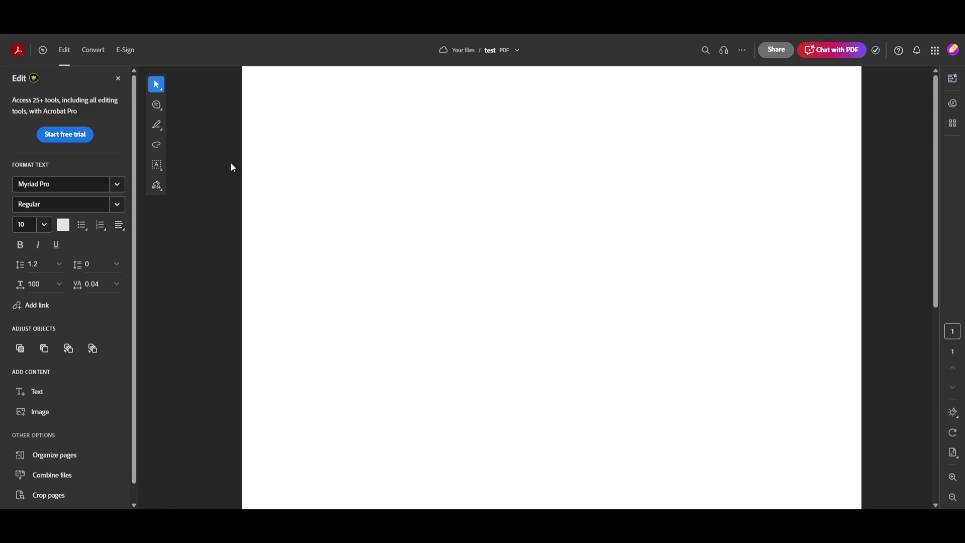
Step: Place a Type text box with the fill-and-sign tool and drag it to the upper-left area
left_click(157, 165)
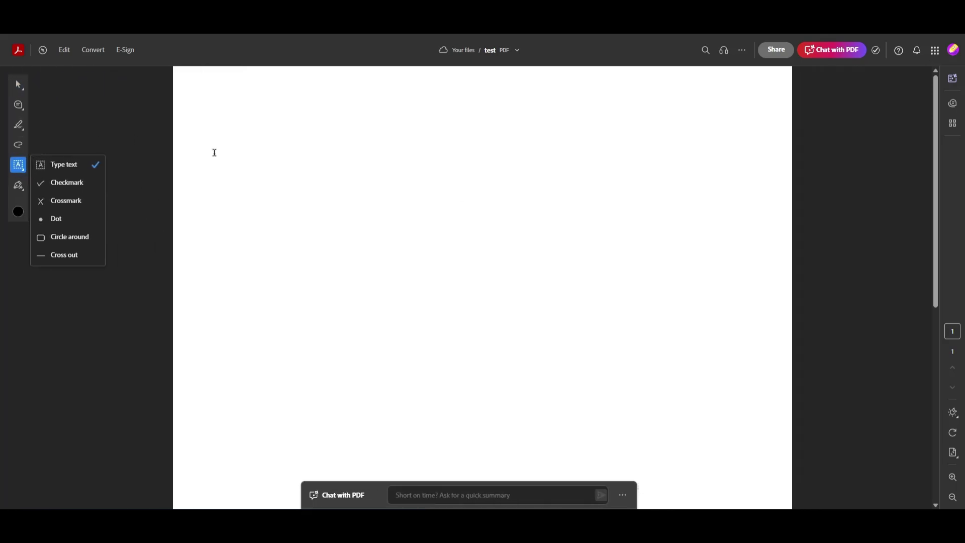
left_click(235, 141)
mouse_move(291, 148)
left_mouse_down()
mouse_move(570, 201)
mouse_move(309, 173)
left_mouse_up()
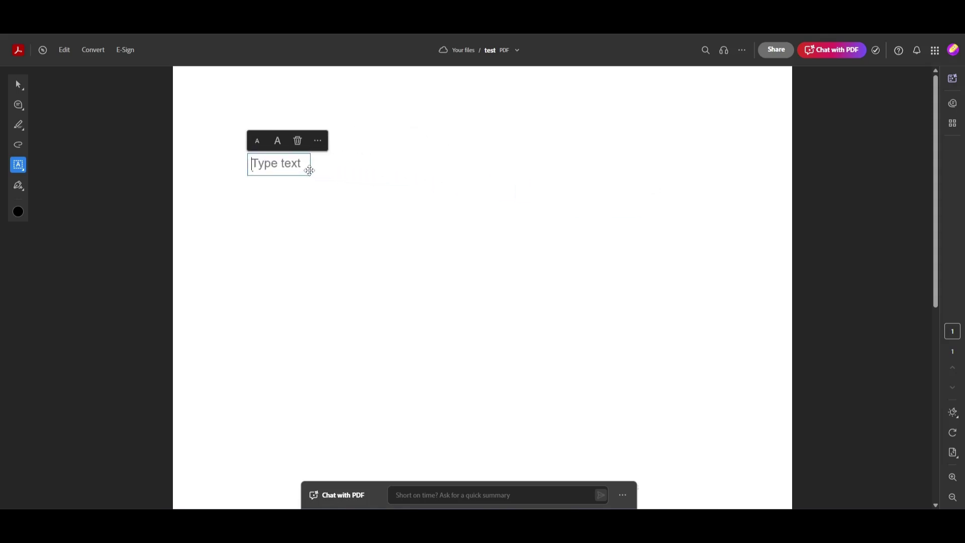